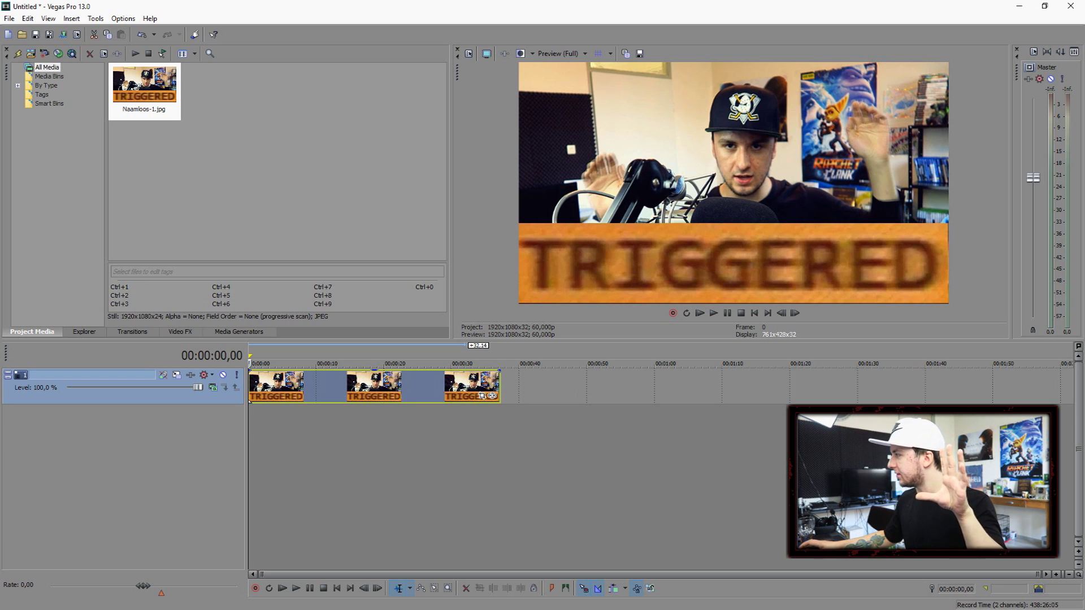
Place maxresdefault.jpg on the timeline and move the banner clip from track 2 up to track 1
{"action": "left_click_drag", "start_coordinate": [1084, 387], "coordinate": [562, 438]}
{"action": "left_click", "coordinate": [649, 387]}
{"action": "left_click", "coordinate": [586, 424]}
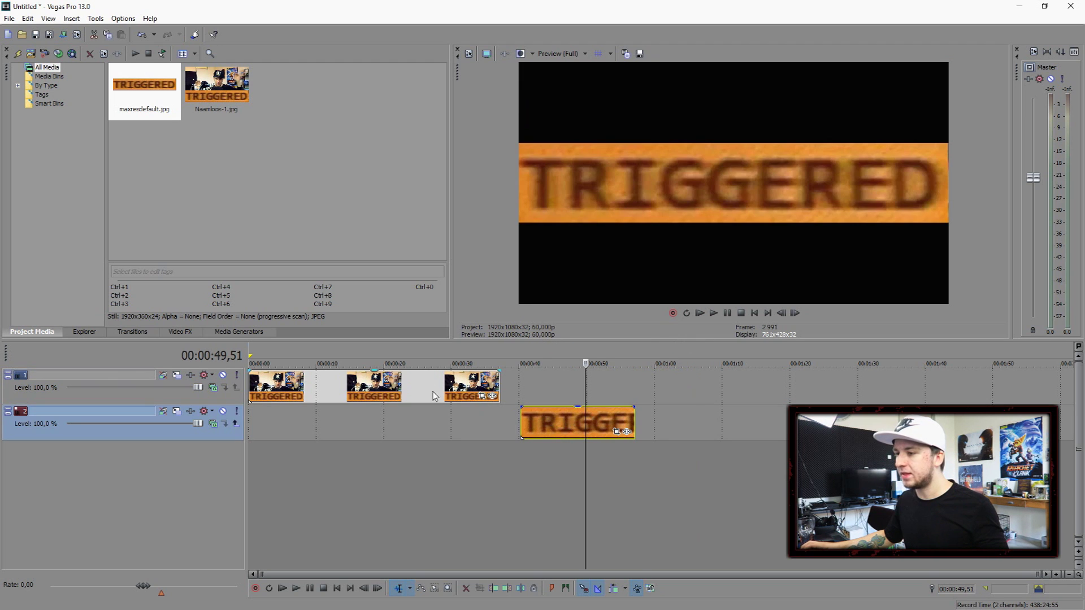
{"action": "left_click", "coordinate": [417, 356]}
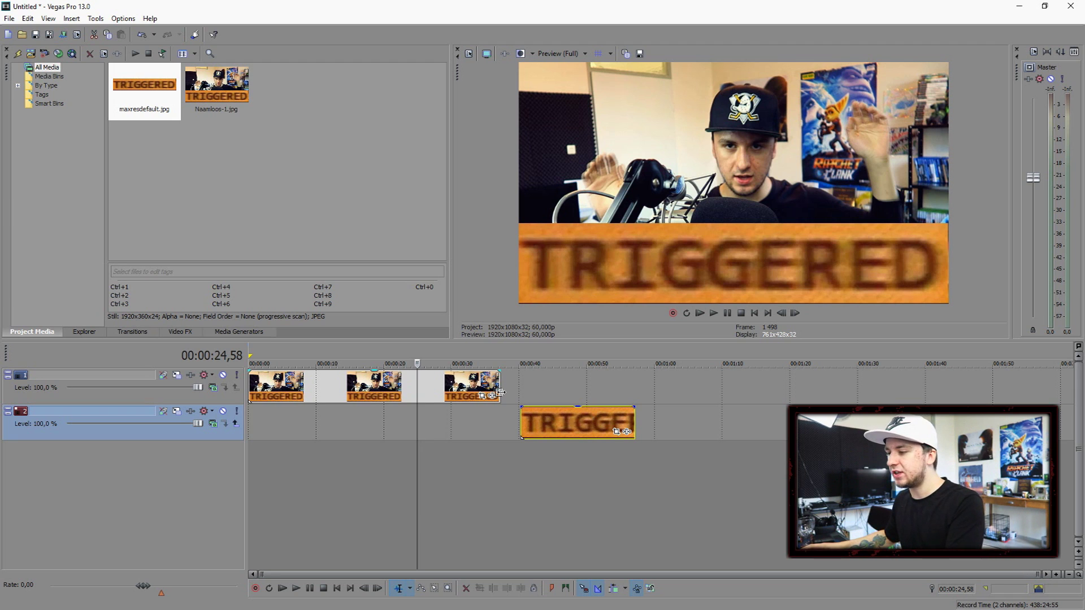
{"action": "left_click_drag", "start_coordinate": [541, 419], "coordinate": [418, 381]}
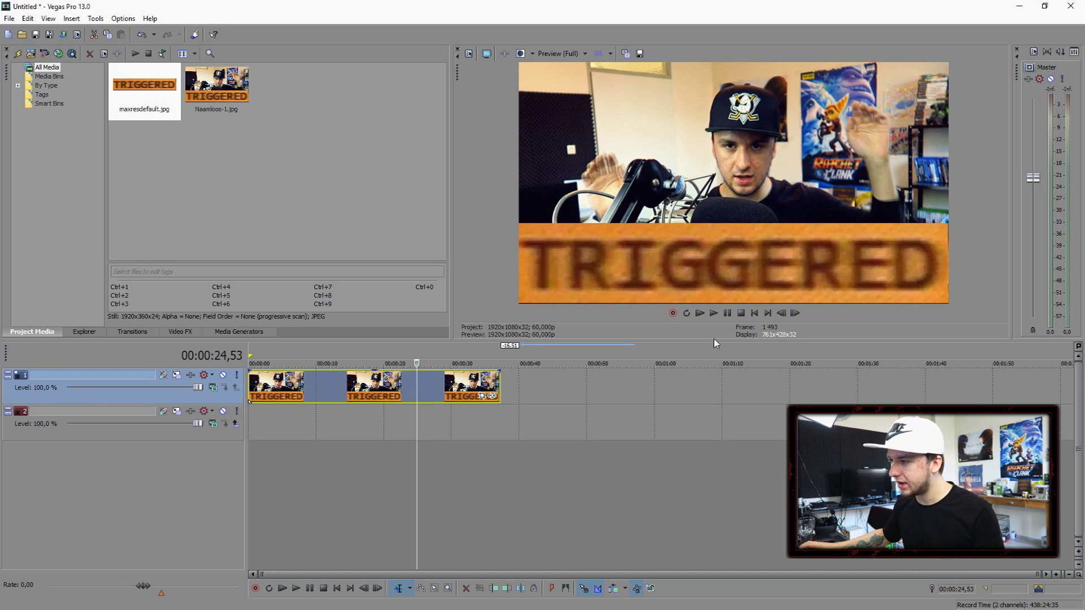
Trim the TRIGGERED clip at the timeline start to under three seconds, previewing it with playback
{"action": "left_click", "coordinate": [755, 313]}
{"action": "scroll", "coordinate": [637, 386], "scroll_direction": "up", "scroll_amount": 2}
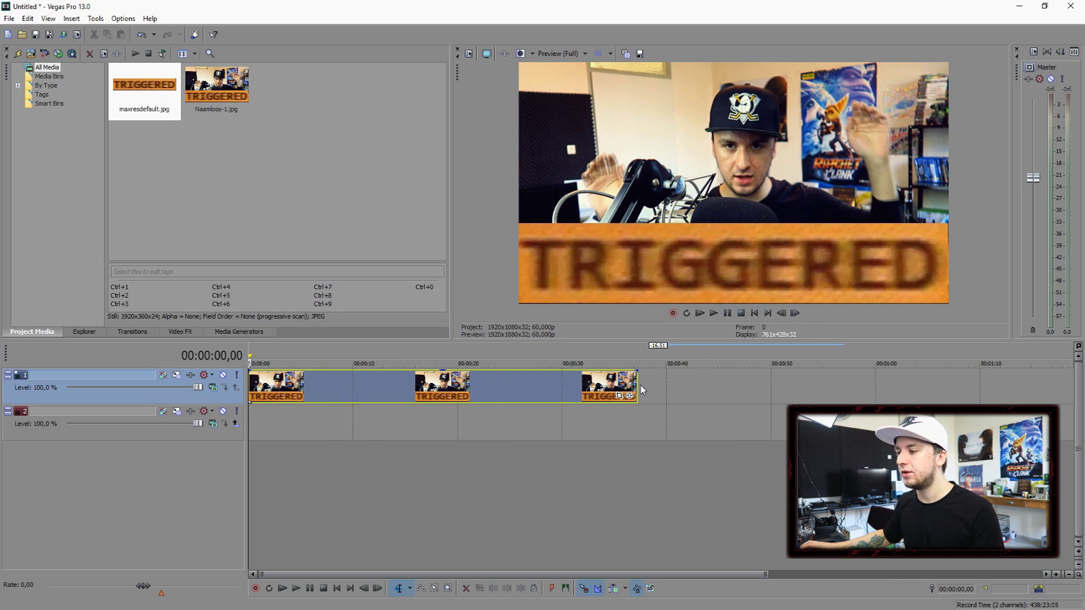
{"action": "left_click_drag", "start_coordinate": [638, 385], "coordinate": [304, 384]}
{"action": "scroll", "coordinate": [304, 384], "scroll_direction": "up", "scroll_amount": 5}
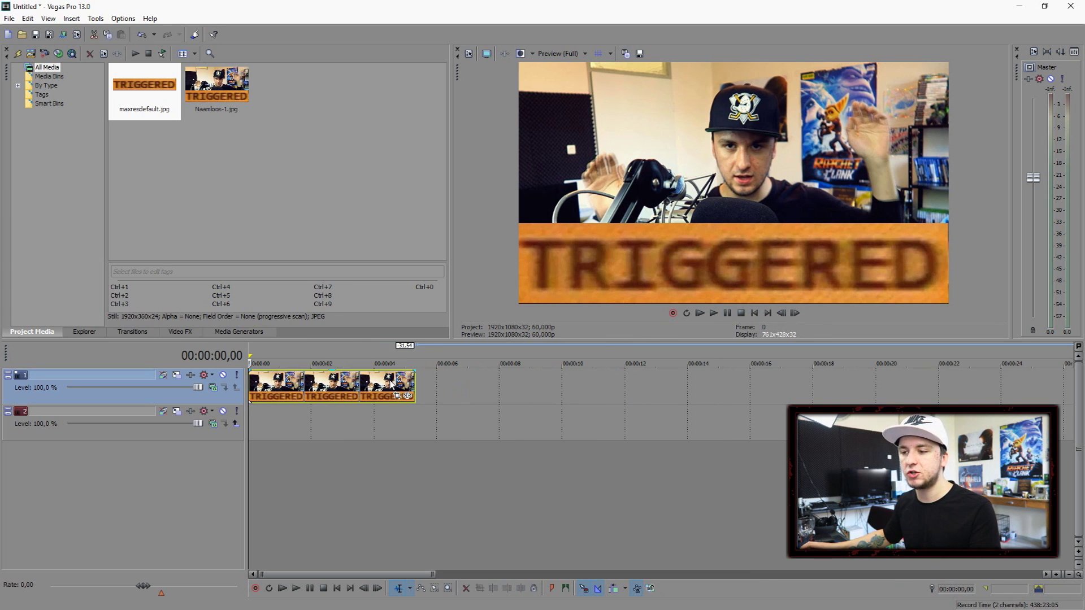
{"action": "key", "text": "space"}
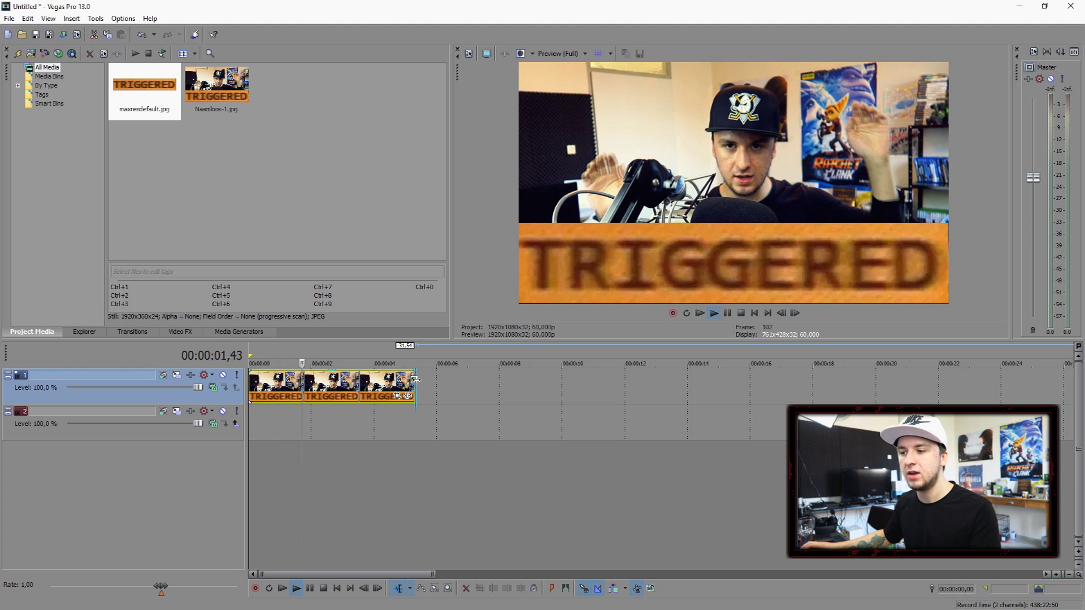
{"action": "left_click_drag", "start_coordinate": [415, 380], "coordinate": [339, 380]}
{"action": "key", "text": "space"}
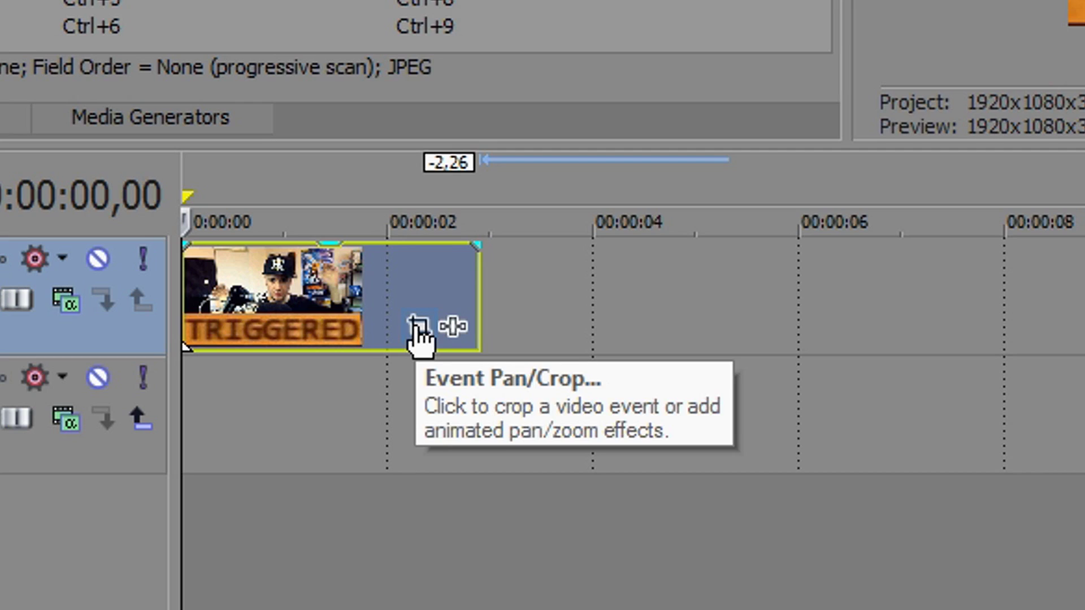
Open the clip's Event Pan/Crop window, move it higher on screen and zoom the keyframe ruler
{"action": "left_click", "coordinate": [321, 396]}
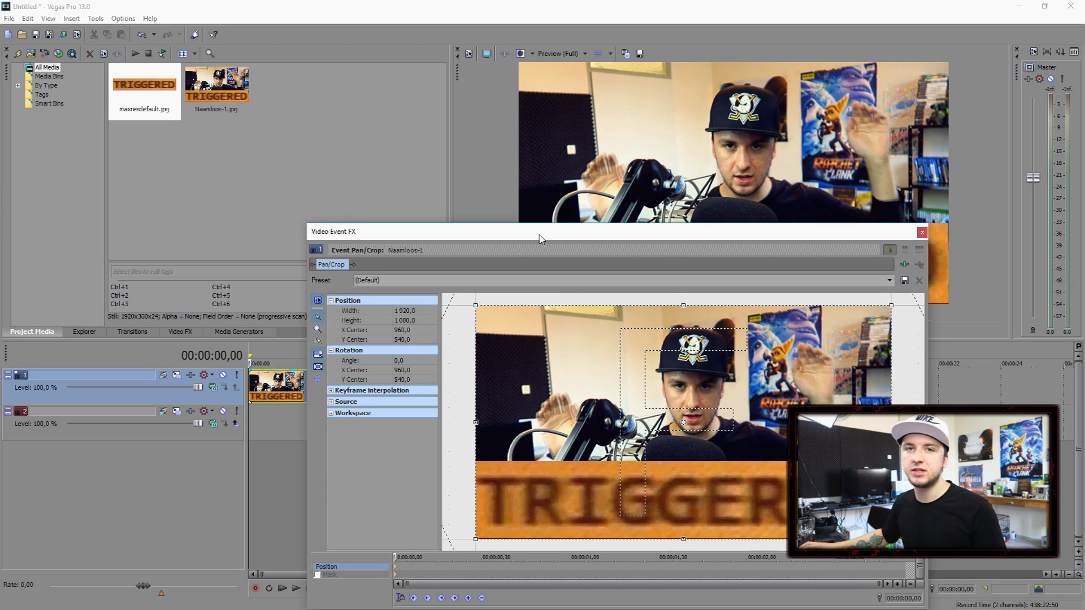
{"action": "left_click_drag", "start_coordinate": [539, 235], "coordinate": [528, 103]}
{"action": "scroll", "coordinate": [412, 433], "scroll_direction": "up", "scroll_amount": 3}
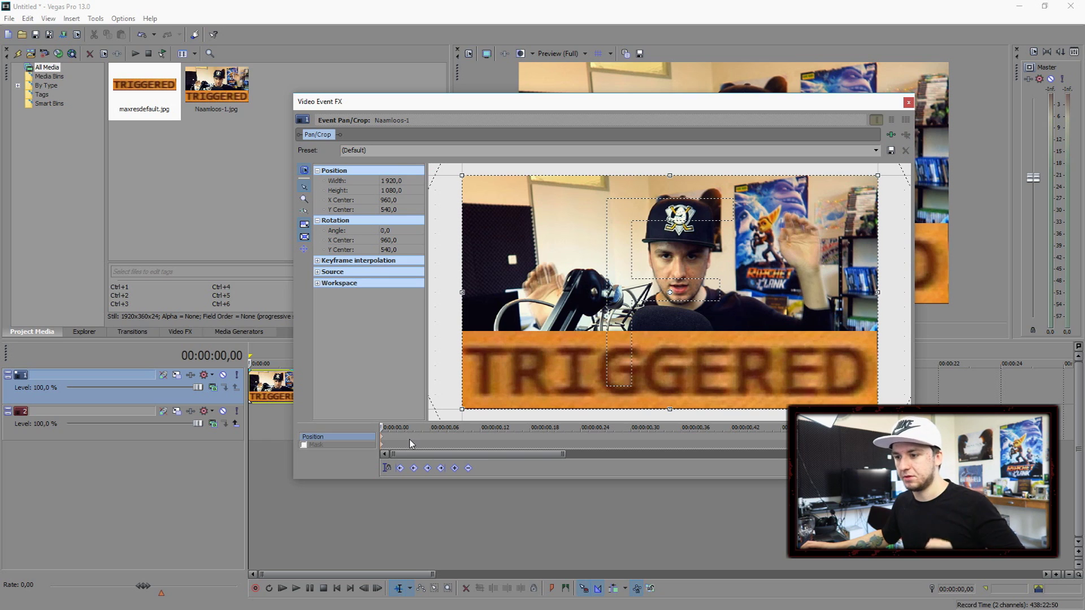
{"action": "scroll", "coordinate": [571, 231], "scroll_direction": "down", "scroll_amount": 2}
{"action": "scroll", "coordinate": [574, 235], "scroll_direction": "up", "scroll_amount": 1}
{"action": "scroll", "coordinate": [574, 235], "scroll_direction": "up", "scroll_amount": 1}
{"action": "scroll", "coordinate": [677, 273], "scroll_direction": "down", "scroll_amount": 2}
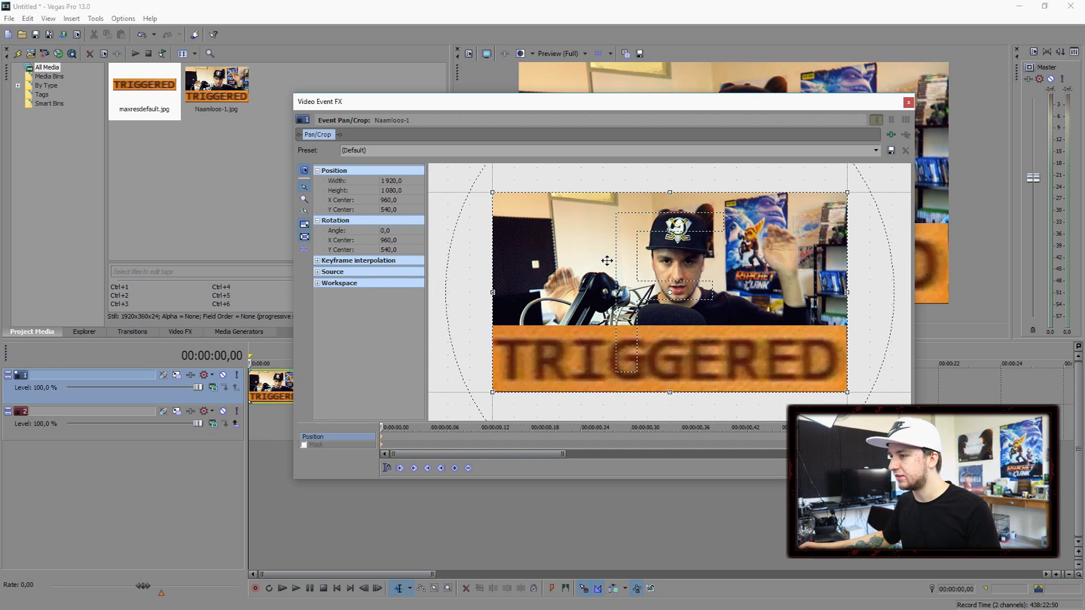
{"action": "scroll", "coordinate": [407, 446], "scroll_direction": "up", "scroll_amount": 1}
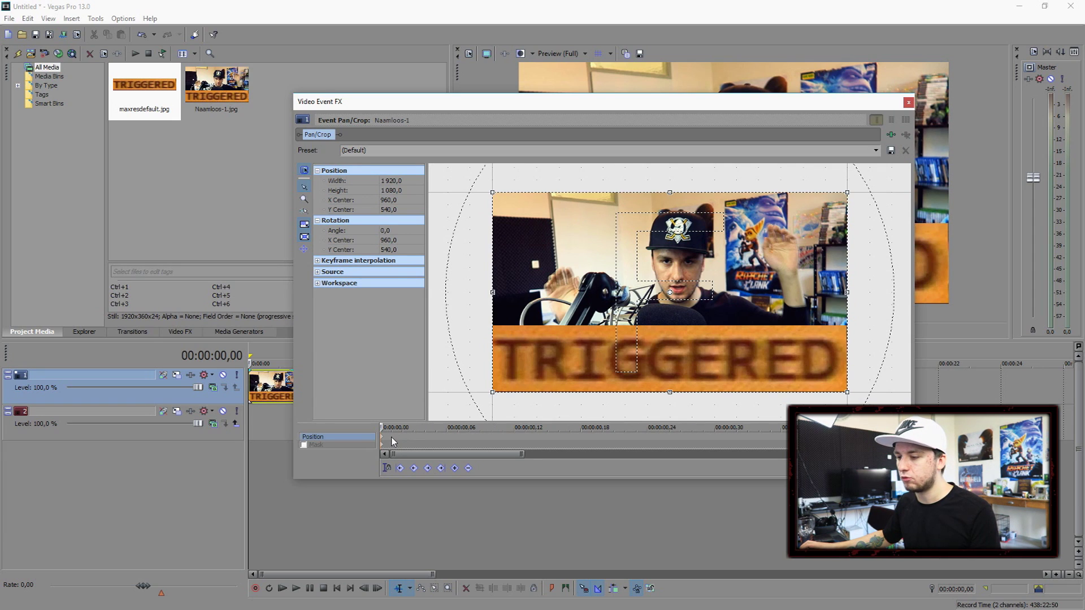
Add rotation keyframes with alternating angles -1,6, 0,5 and 1,5, then straighten the frame again
{"action": "left_click", "coordinate": [392, 438]}
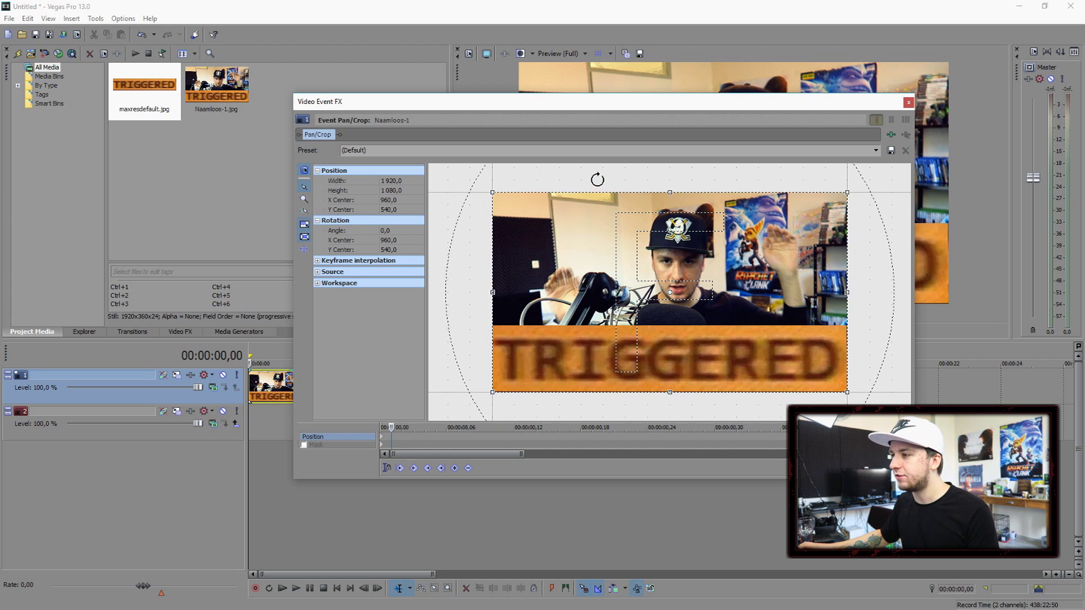
{"action": "left_click_drag", "start_coordinate": [597, 180], "coordinate": [594, 182]}
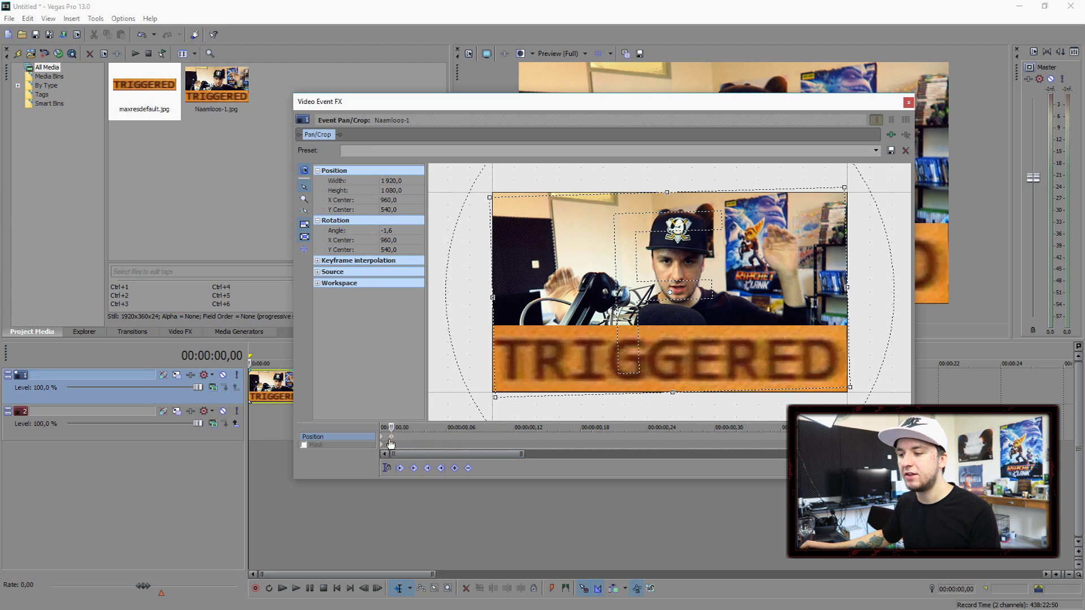
{"action": "scroll", "coordinate": [396, 443], "scroll_direction": "up", "scroll_amount": 1}
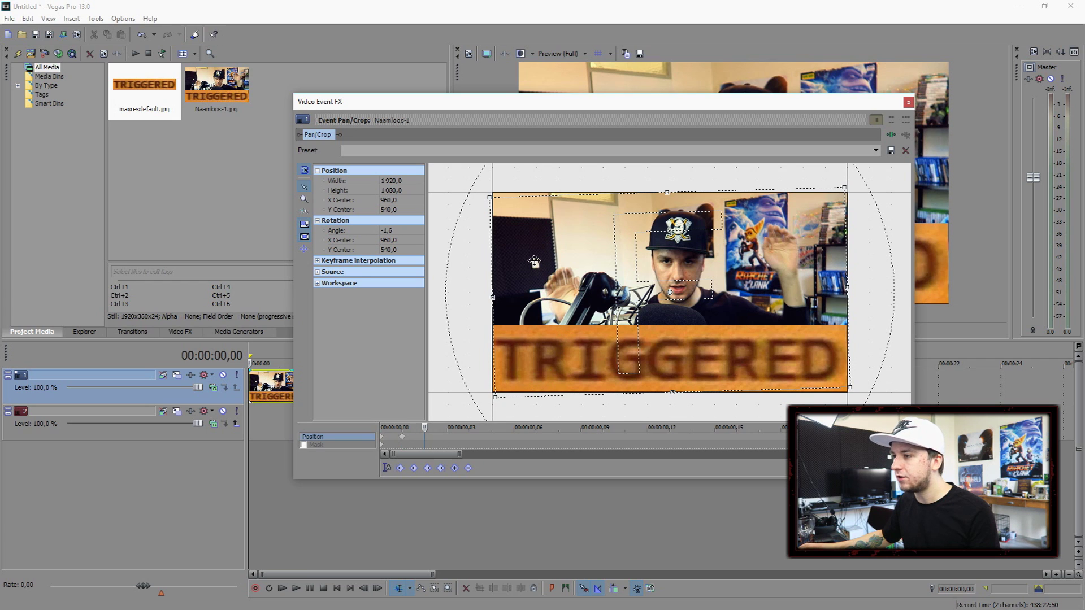
{"action": "left_click_drag", "start_coordinate": [522, 179], "coordinate": [538, 171]}
{"action": "left_click", "coordinate": [443, 428]}
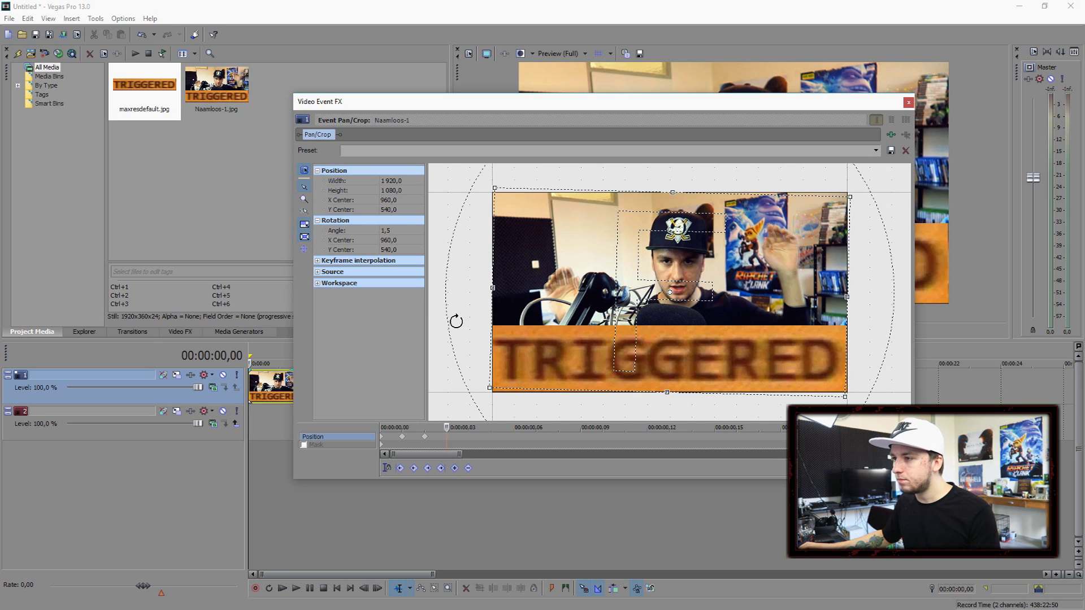
{"action": "left_click_drag", "start_coordinate": [452, 317], "coordinate": [463, 326]}
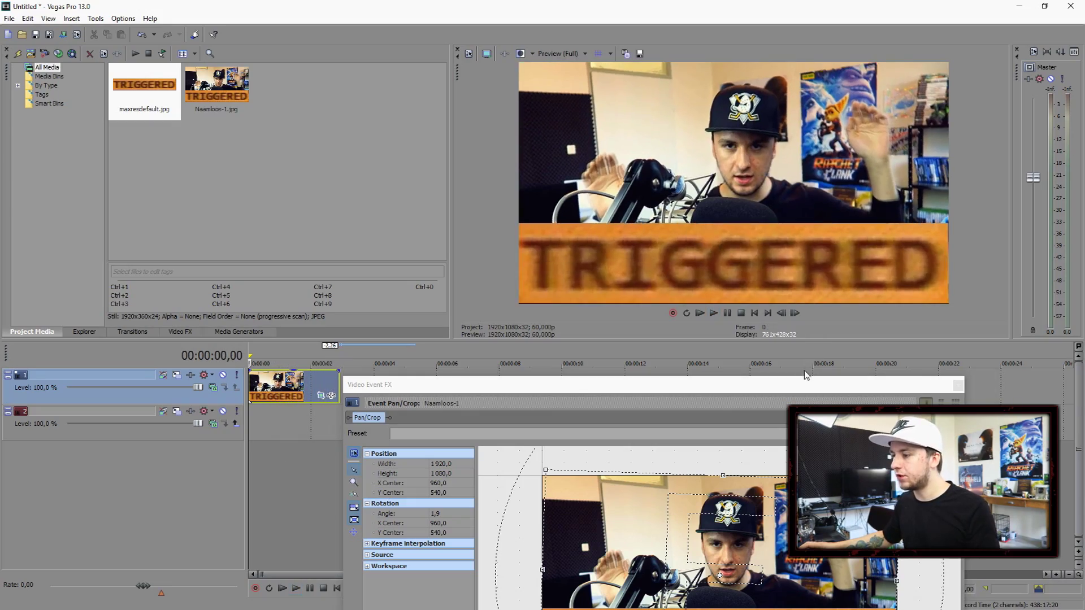
Bring the Pan/Crop window back into view and select the earlier rotation keyframes
{"action": "left_click_drag", "start_coordinate": [737, 394], "coordinate": [687, 87]}
{"action": "scroll", "coordinate": [627, 388], "scroll_direction": "down", "scroll_amount": 2}
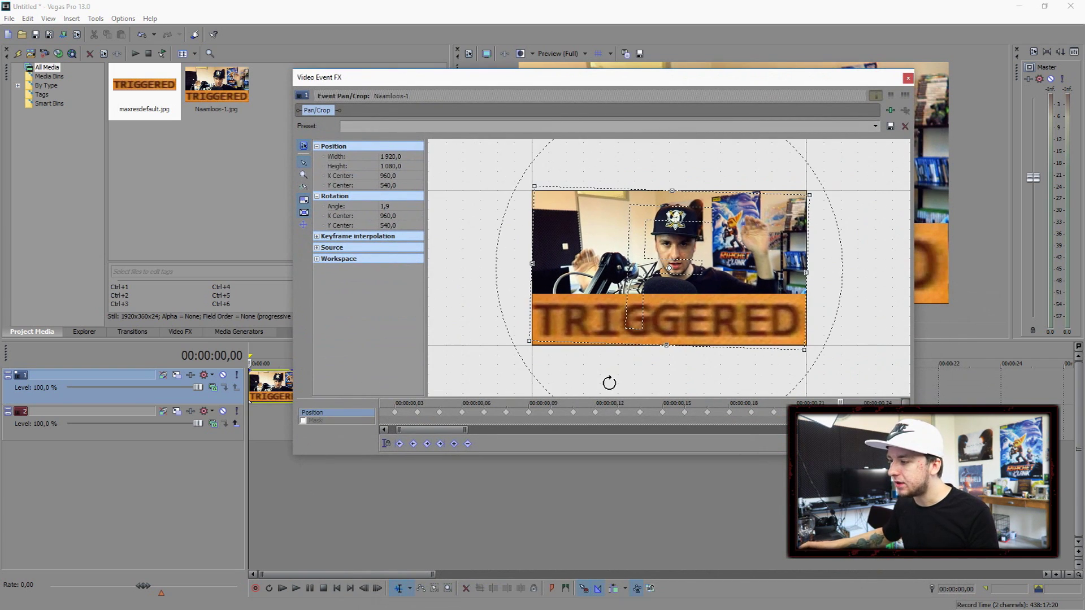
{"action": "scroll", "coordinate": [796, 403], "scroll_direction": "down", "scroll_amount": 2}
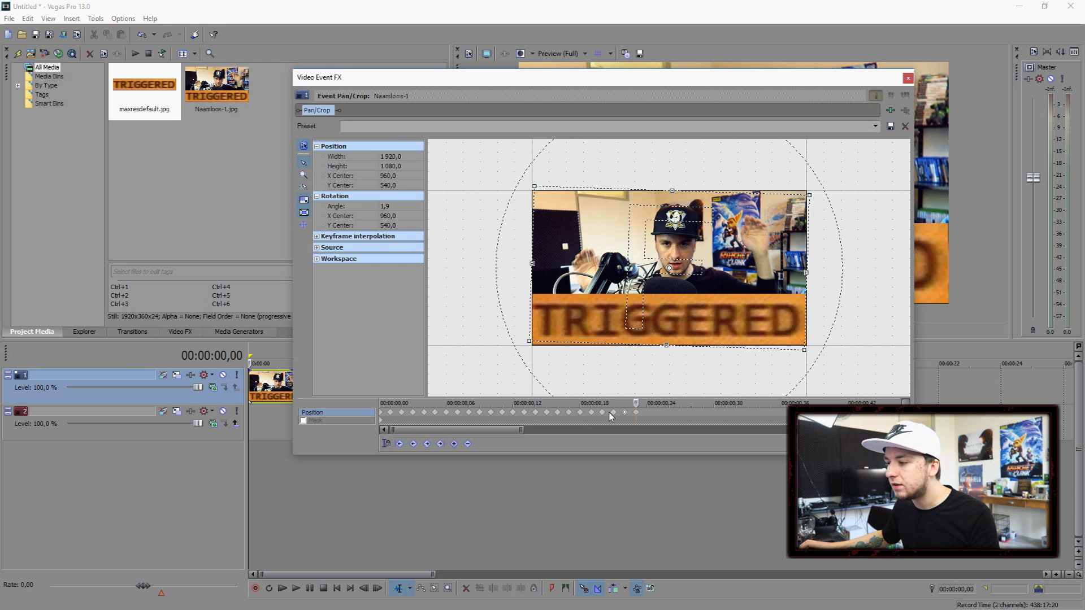
{"action": "left_click", "coordinate": [611, 412], "text": "ctrl"}
{"action": "left_click", "coordinate": [603, 412], "text": "ctrl"}
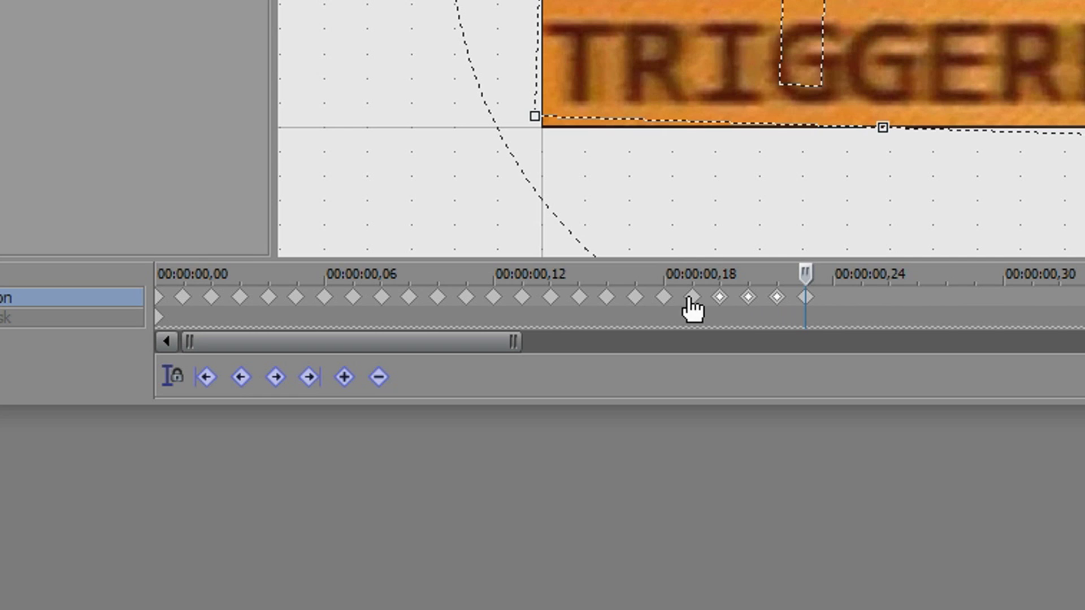
{"action": "left_click", "coordinate": [693, 298], "text": "ctrl"}
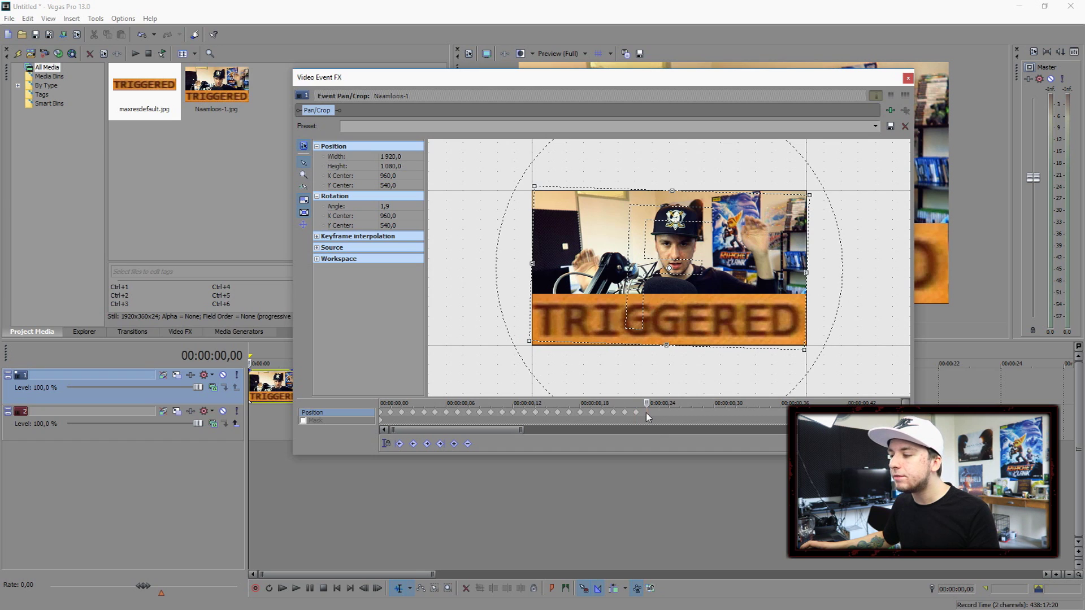
Check each keyframe's rotation angle, including about 1,06, then close the Pan/Crop window
{"action": "left_click", "coordinate": [646, 413]}
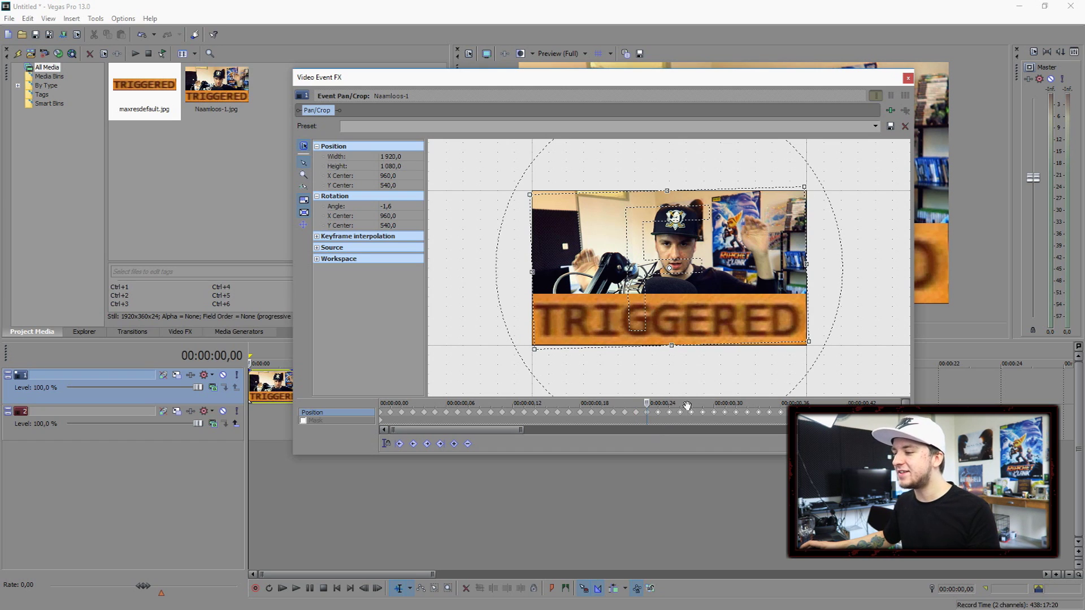
{"action": "scroll", "coordinate": [649, 424], "scroll_direction": "down", "scroll_amount": 4}
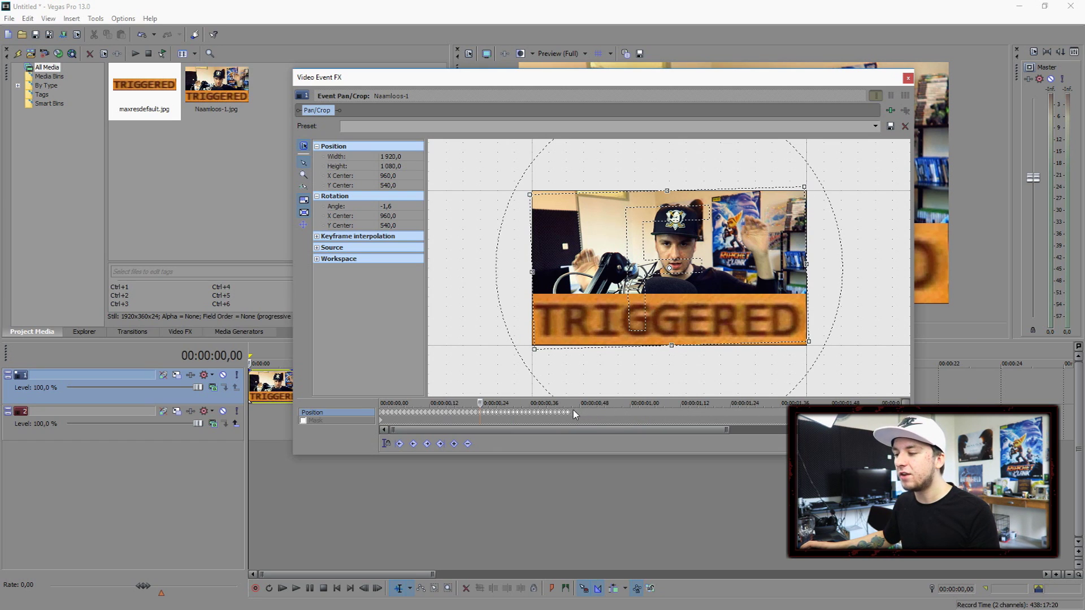
{"action": "key", "text": "Home"}
{"action": "scroll", "coordinate": [618, 421], "scroll_direction": "up", "scroll_amount": 3}
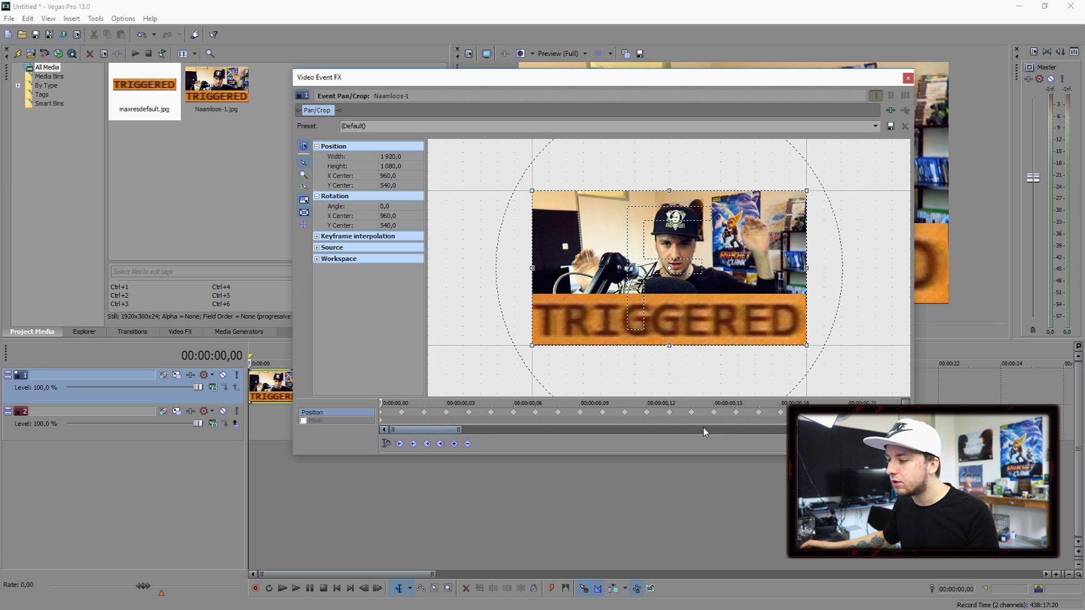
{"action": "left_click", "coordinate": [758, 414]}
{"action": "scroll", "coordinate": [667, 418], "scroll_direction": "down", "scroll_amount": 4}
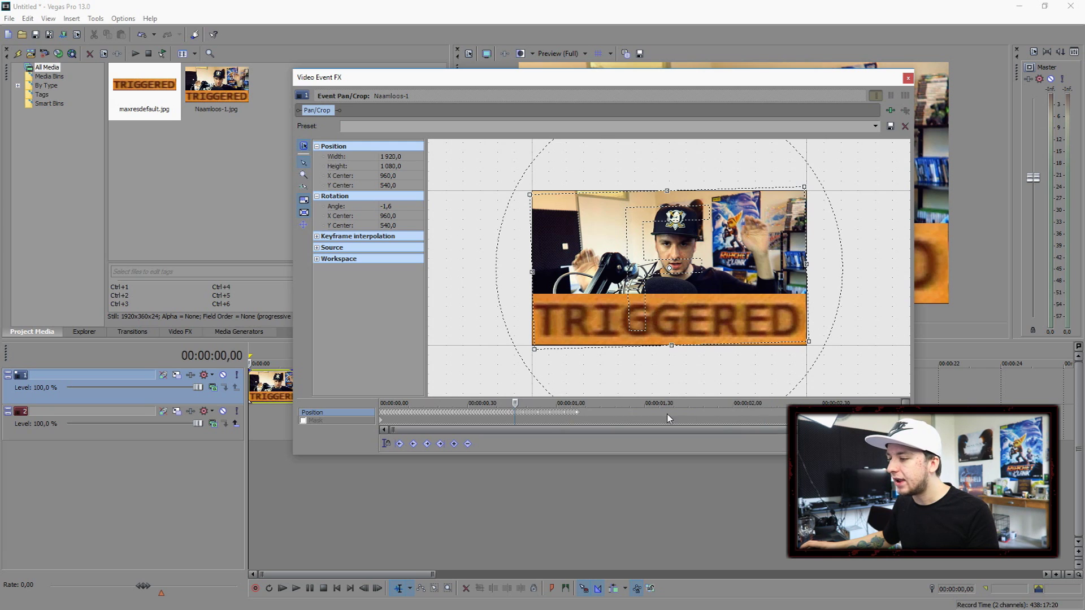
{"action": "key", "text": "Home"}
{"action": "scroll", "coordinate": [717, 420], "scroll_direction": "up", "scroll_amount": 3}
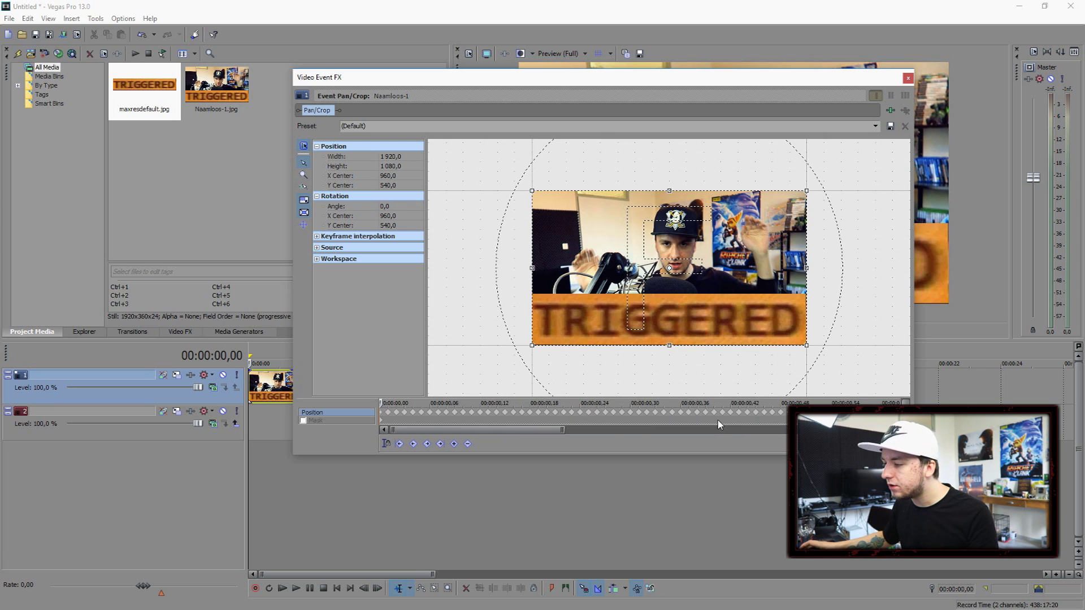
{"action": "left_click", "coordinate": [752, 418]}
{"action": "scroll", "coordinate": [740, 421], "scroll_direction": "up", "scroll_amount": 3}
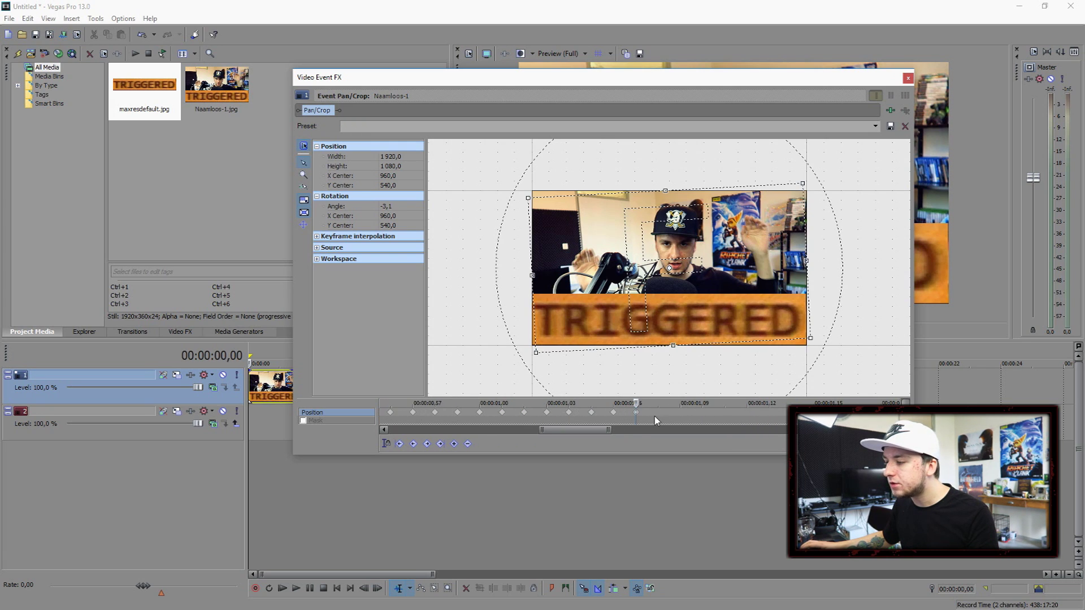
{"action": "scroll", "coordinate": [656, 417], "scroll_direction": "down", "scroll_amount": 5}
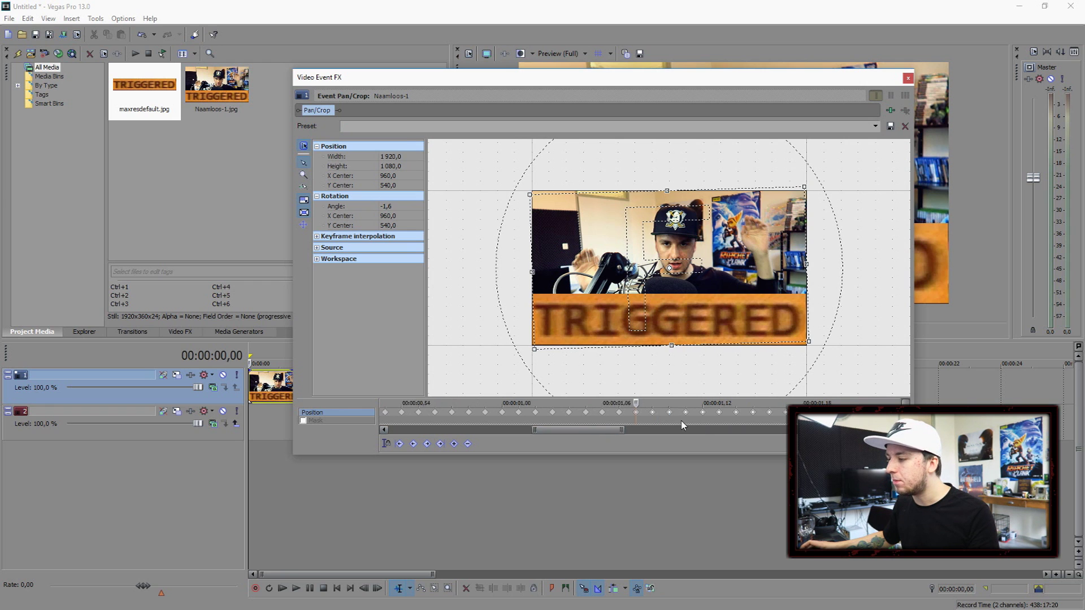
{"action": "left_click", "coordinate": [908, 78]}
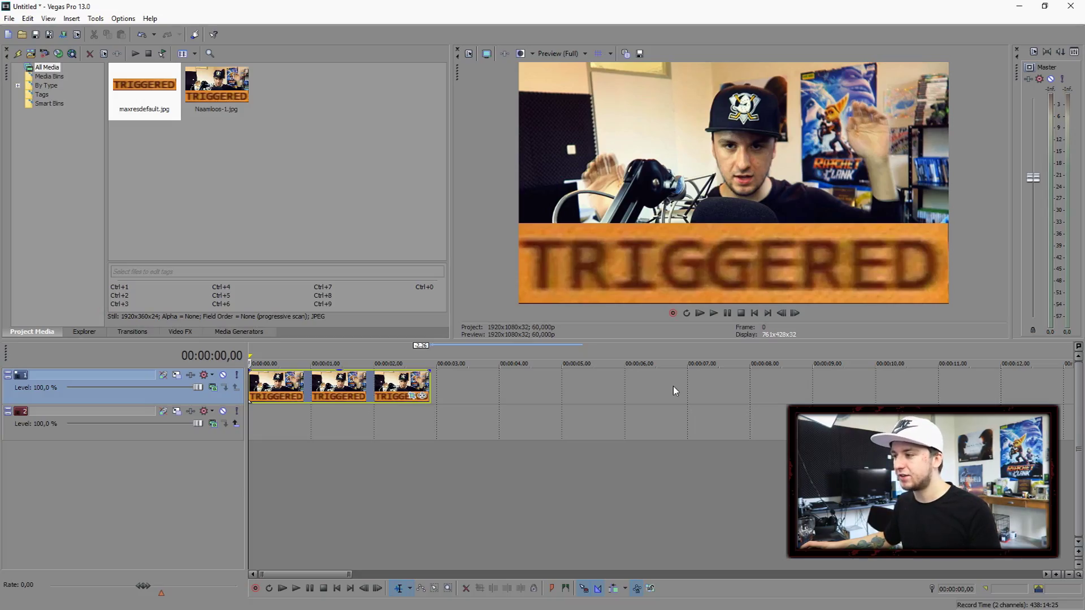
Play the three back-to-back TRIGGERED clips to preview the shake, then stop
{"action": "key", "text": "space"}
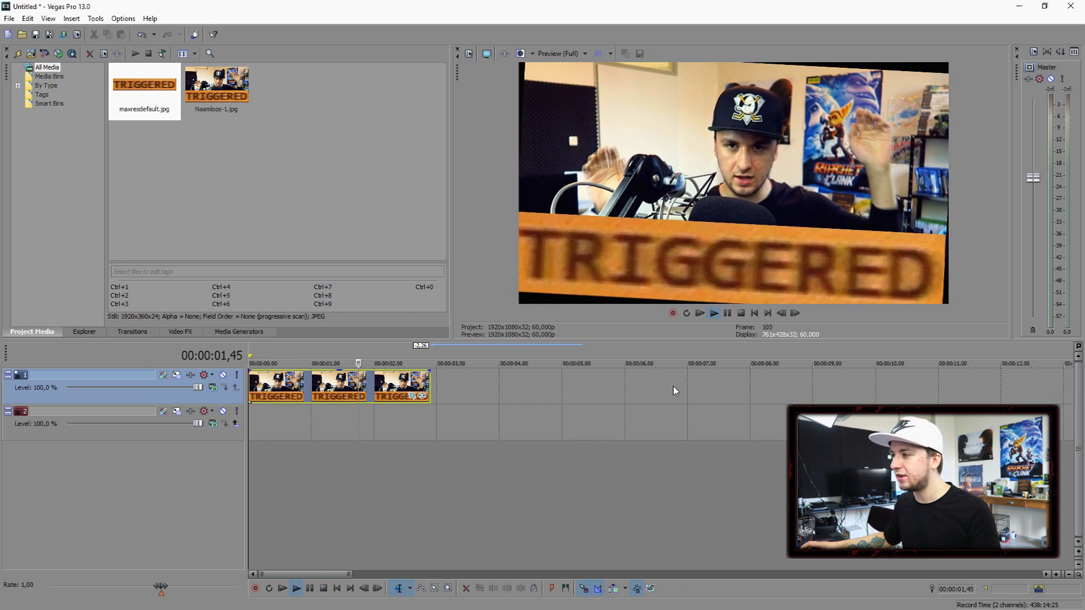
{"action": "key", "text": "space"}
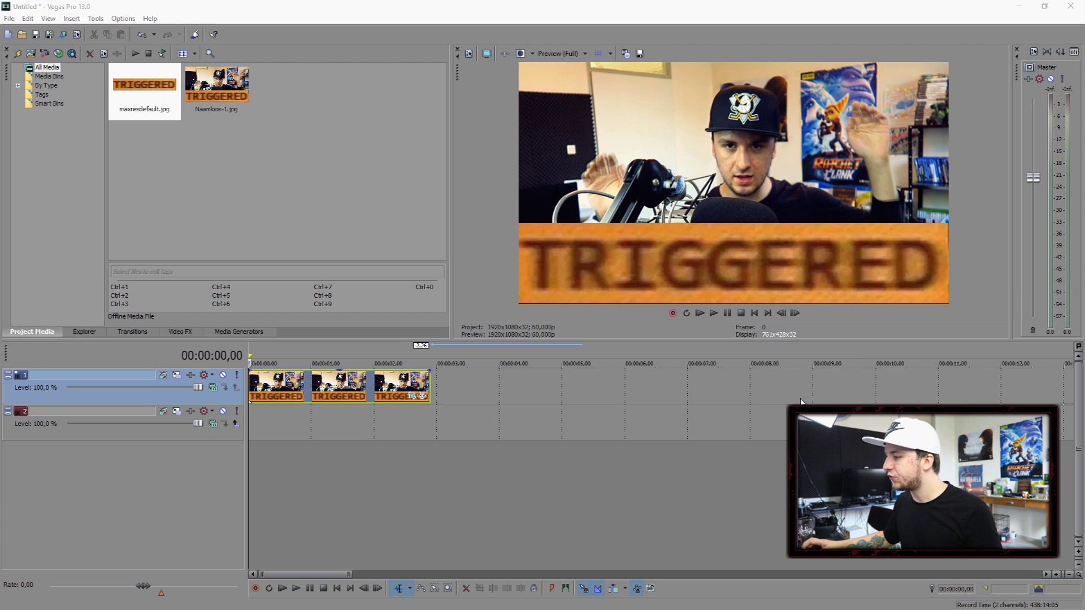
Add Sonic Boom Sound Effect.mp3 to an audio track under the clips and set the playhead at frame 18
{"action": "left_click_drag", "start_coordinate": [735, 442], "coordinate": [248, 464]}
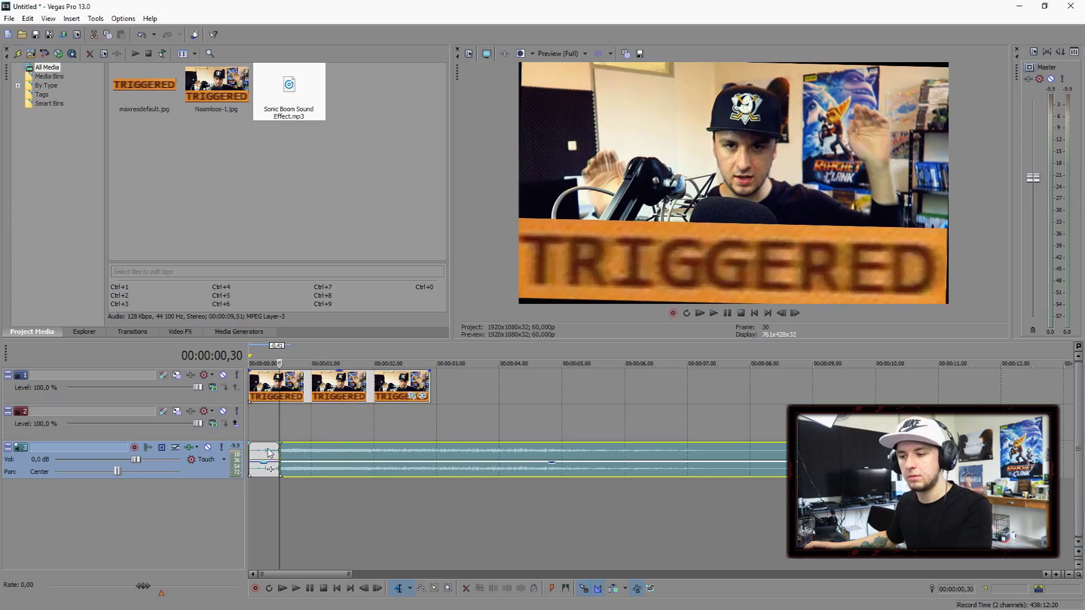
{"action": "left_click", "coordinate": [267, 452]}
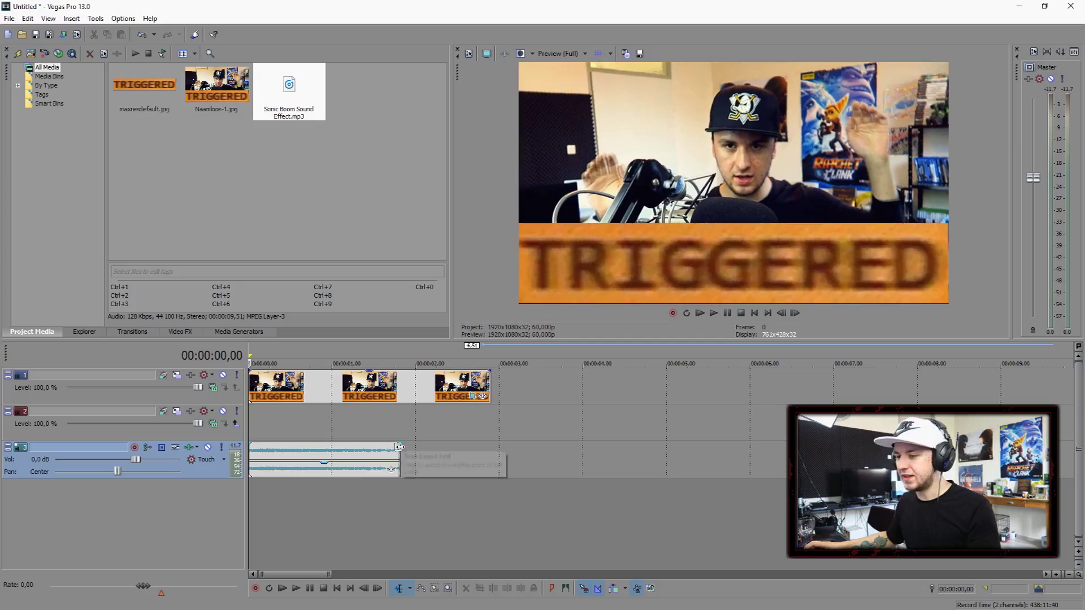
{"action": "left_click_drag", "start_coordinate": [509, 452], "coordinate": [402, 446]}
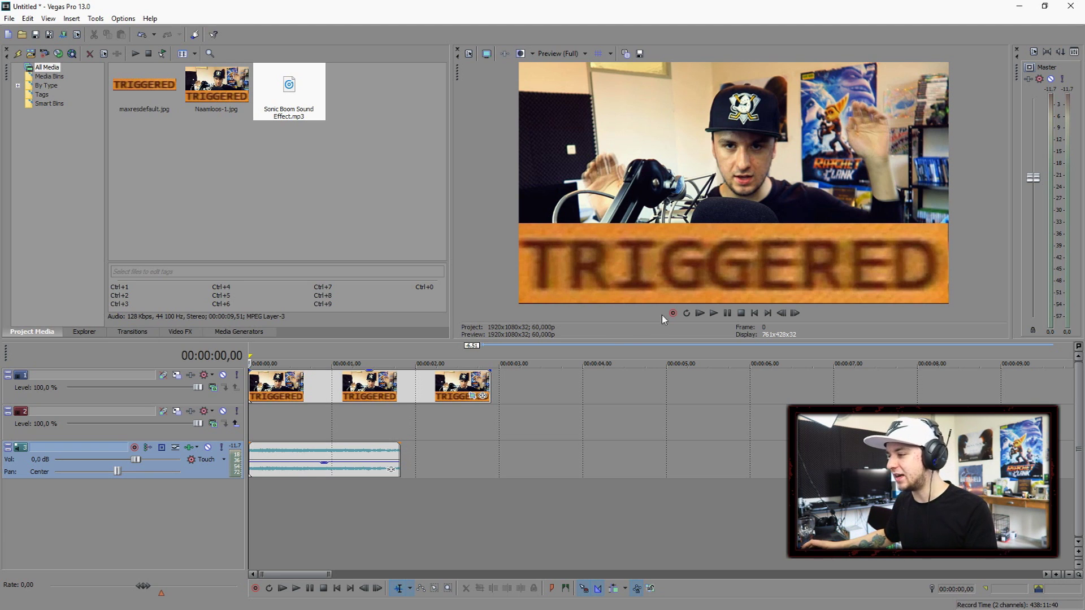
{"action": "scroll", "coordinate": [543, 402], "scroll_direction": "up", "scroll_amount": 2}
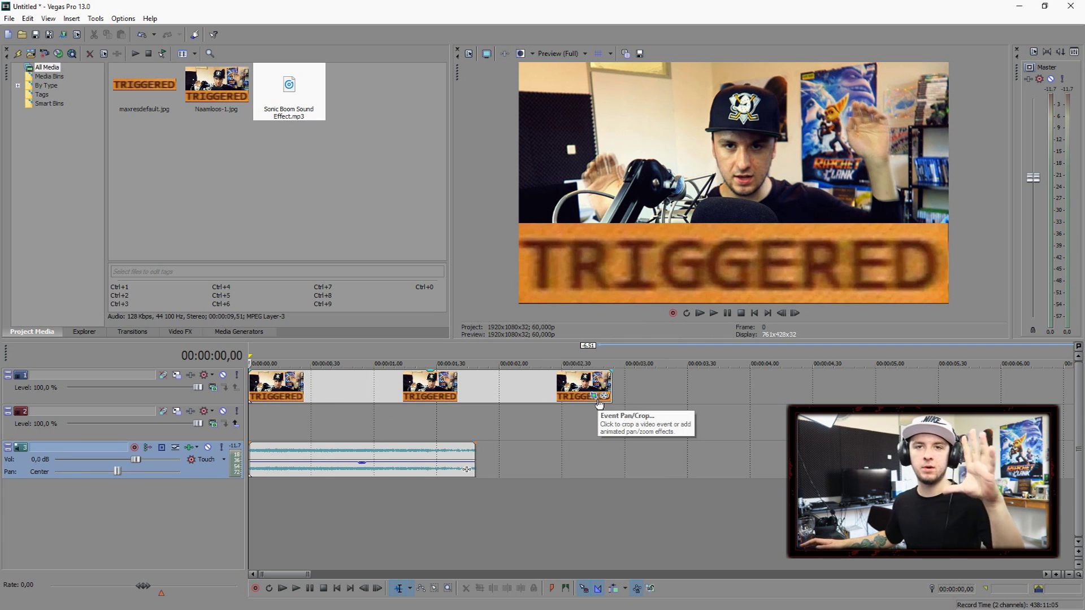
{"action": "scroll", "coordinate": [501, 421], "scroll_direction": "up", "scroll_amount": 2}
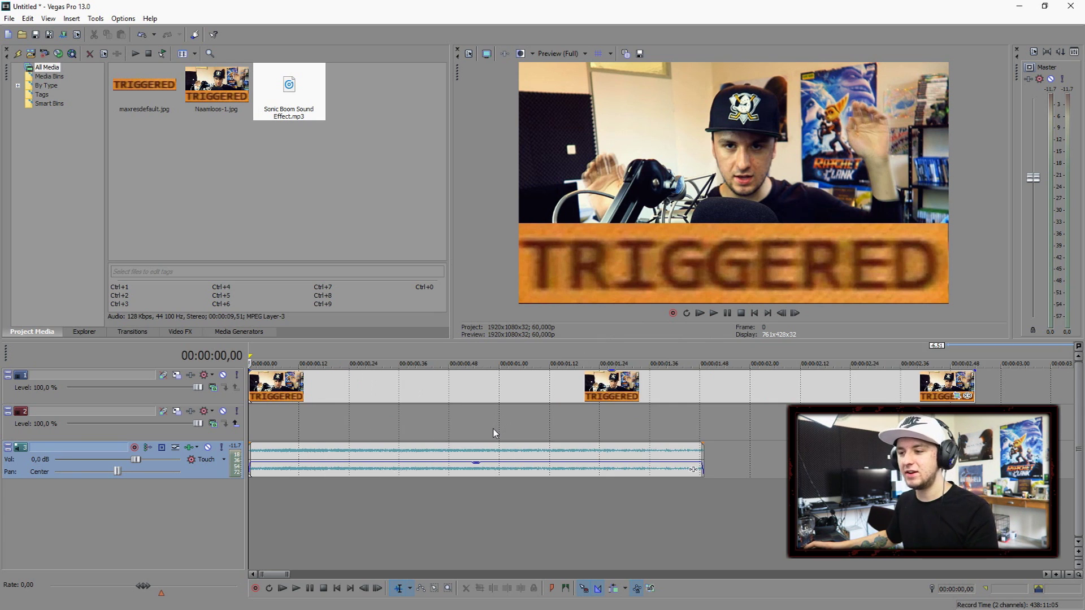
{"action": "scroll", "coordinate": [492, 430], "scroll_direction": "down", "scroll_amount": 2}
{"action": "scroll", "coordinate": [491, 430], "scroll_direction": "up", "scroll_amount": 1}
{"action": "scroll", "coordinate": [491, 430], "scroll_direction": "up", "scroll_amount": 1}
{"action": "scroll", "coordinate": [491, 430], "scroll_direction": "down", "scroll_amount": 1}
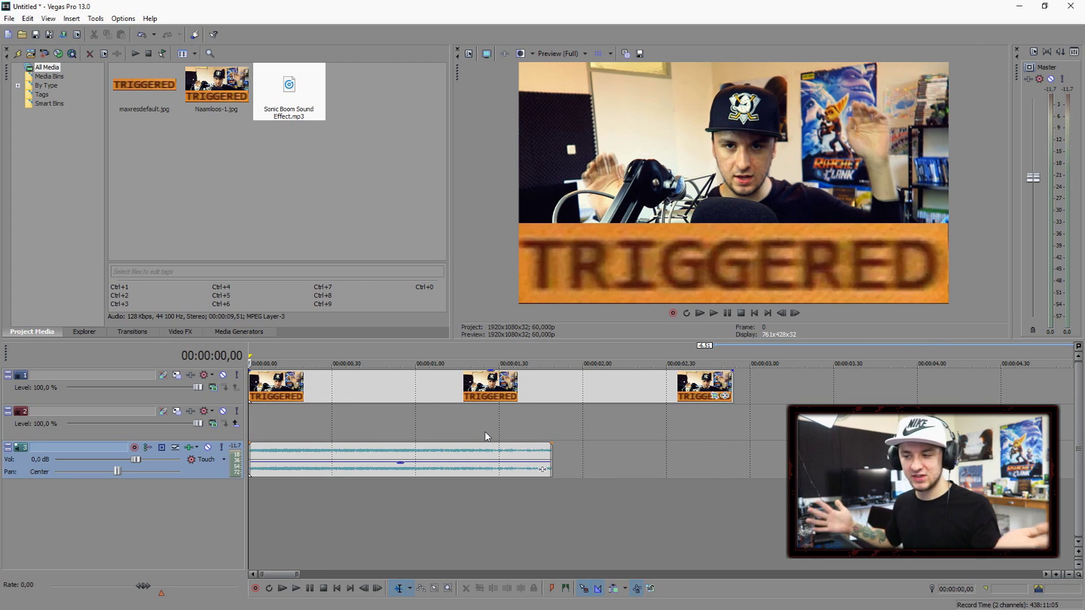